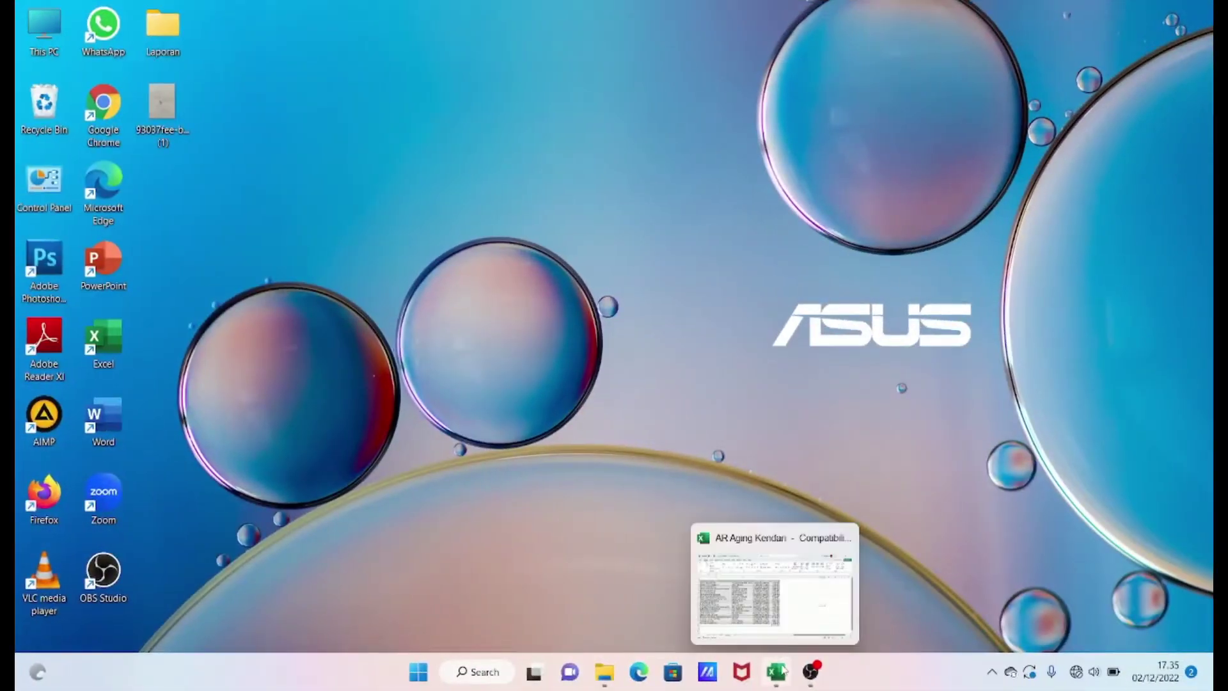
# Bring the AR Aging Kendari workbook to the front in Excel, showing Sheet4's invoice table
pyautogui.click(783, 670)
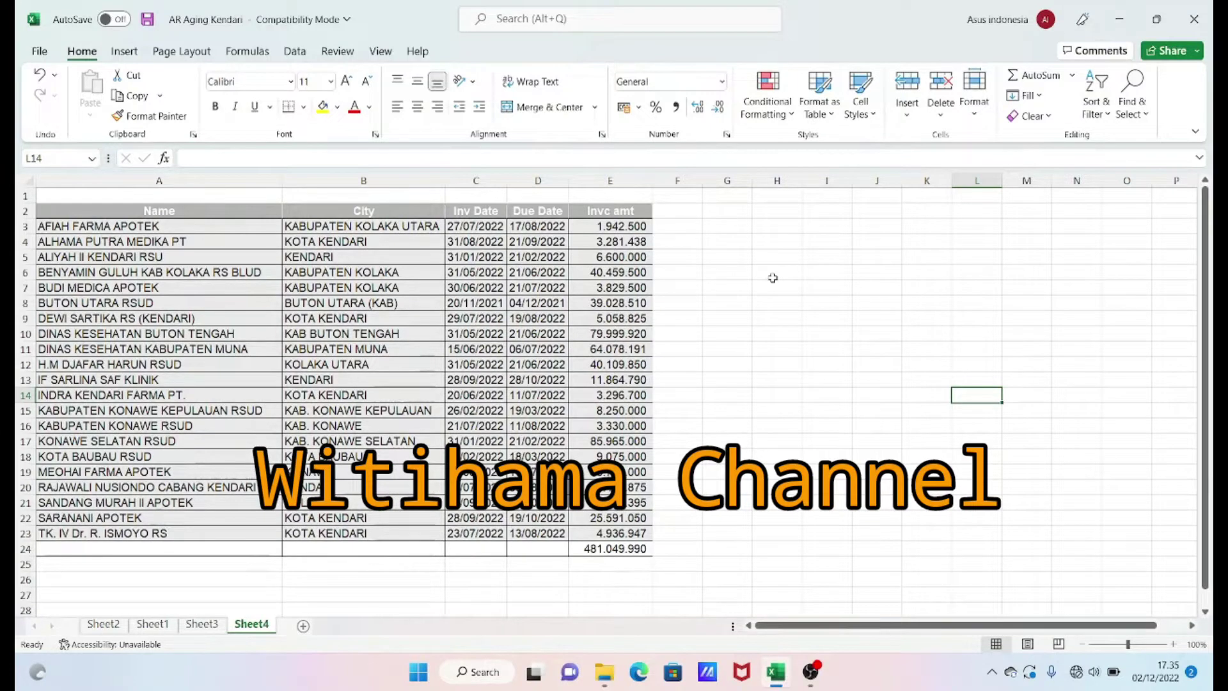
pyautogui.click(782, 301)
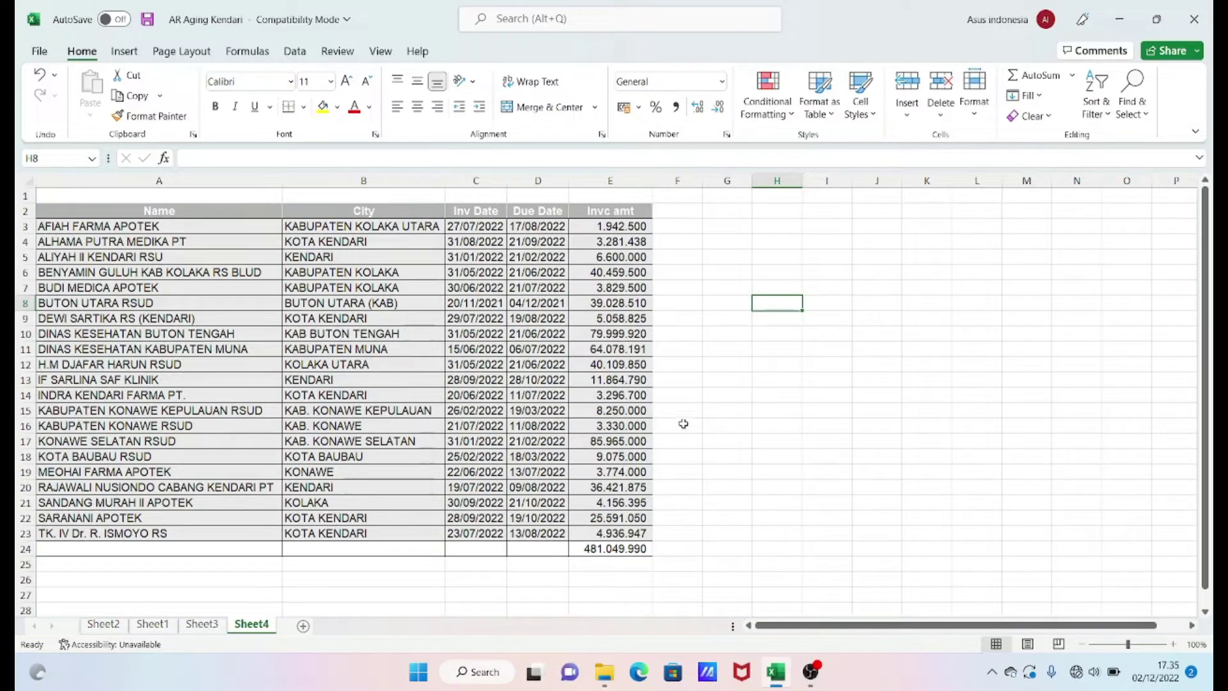
pyautogui.click(691, 369)
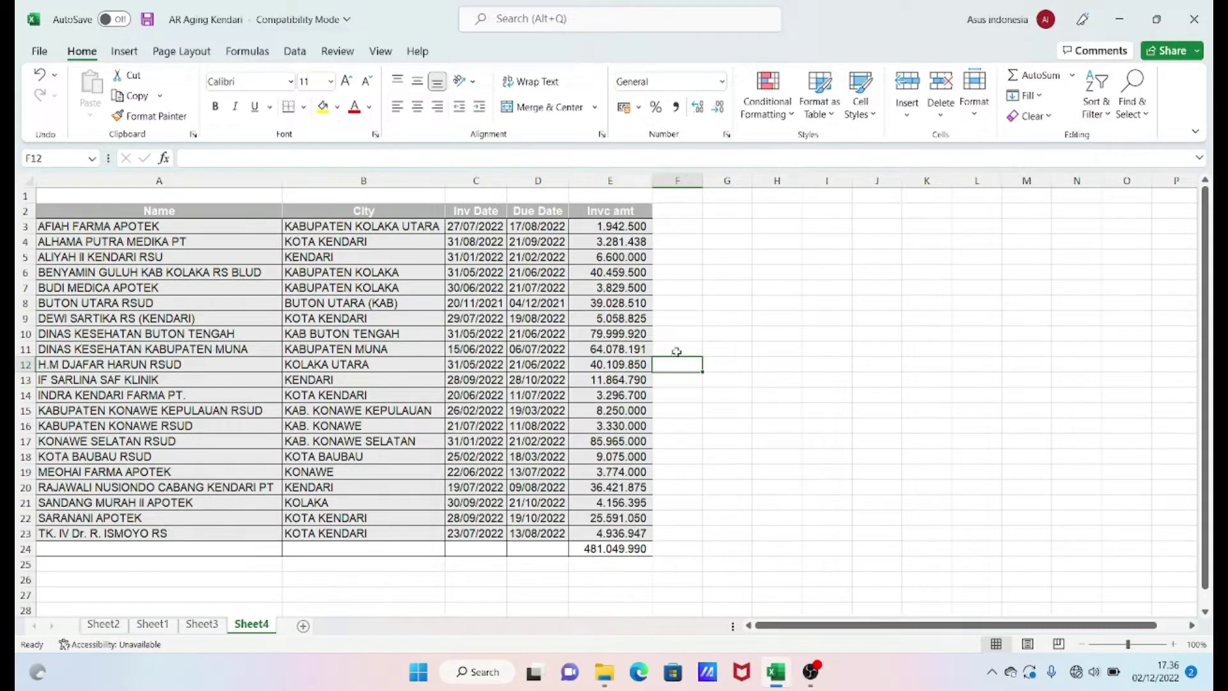
pyautogui.click(749, 294)
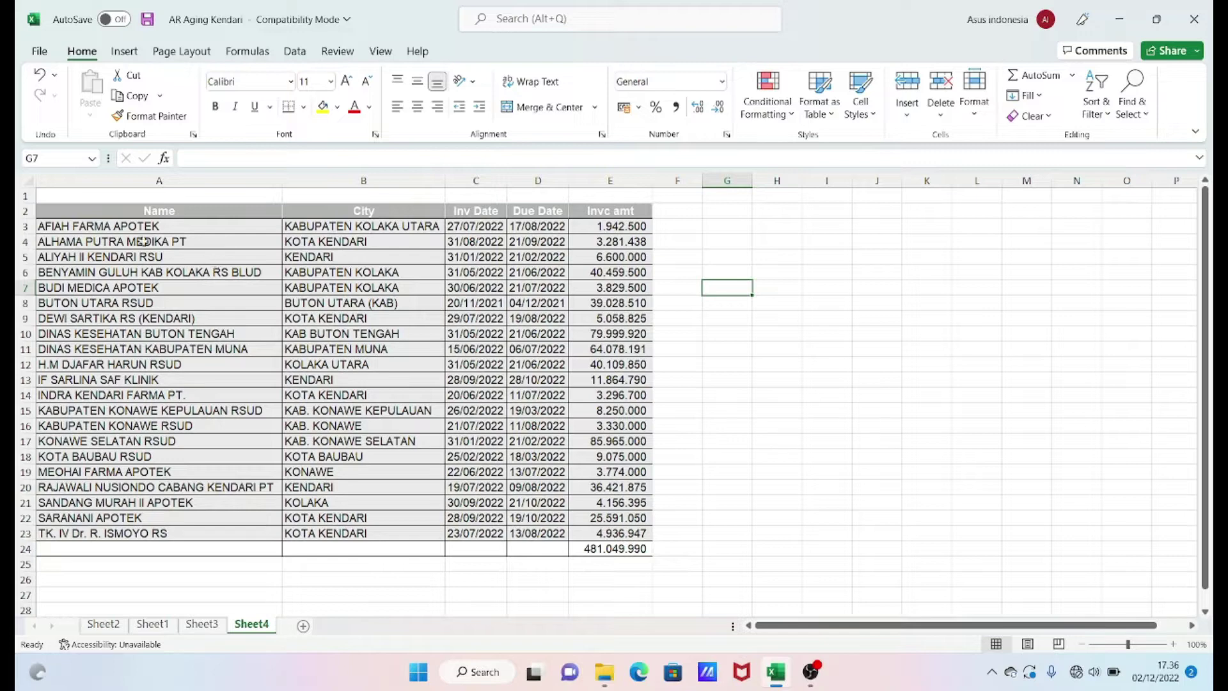
pyautogui.moveTo(147, 232); pyautogui.dragTo(130, 529)
pyautogui.hotkey('ctrl', 'v')
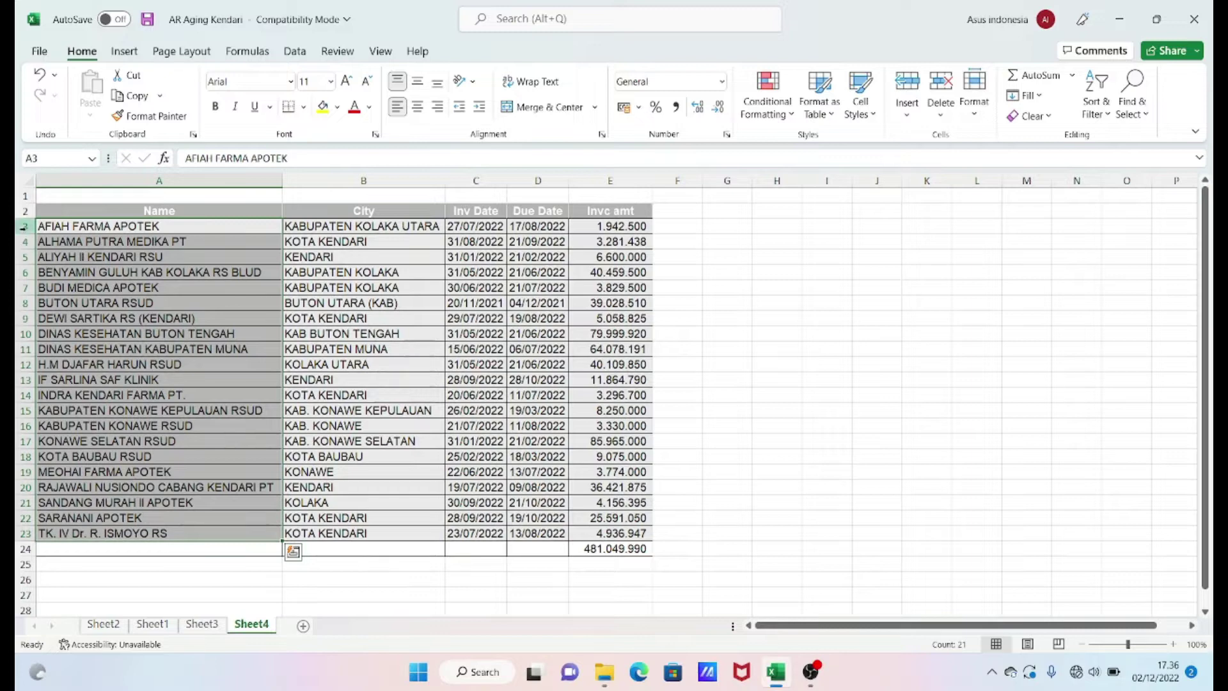
pyautogui.moveTo(26, 226); pyautogui.dragTo(25, 256)
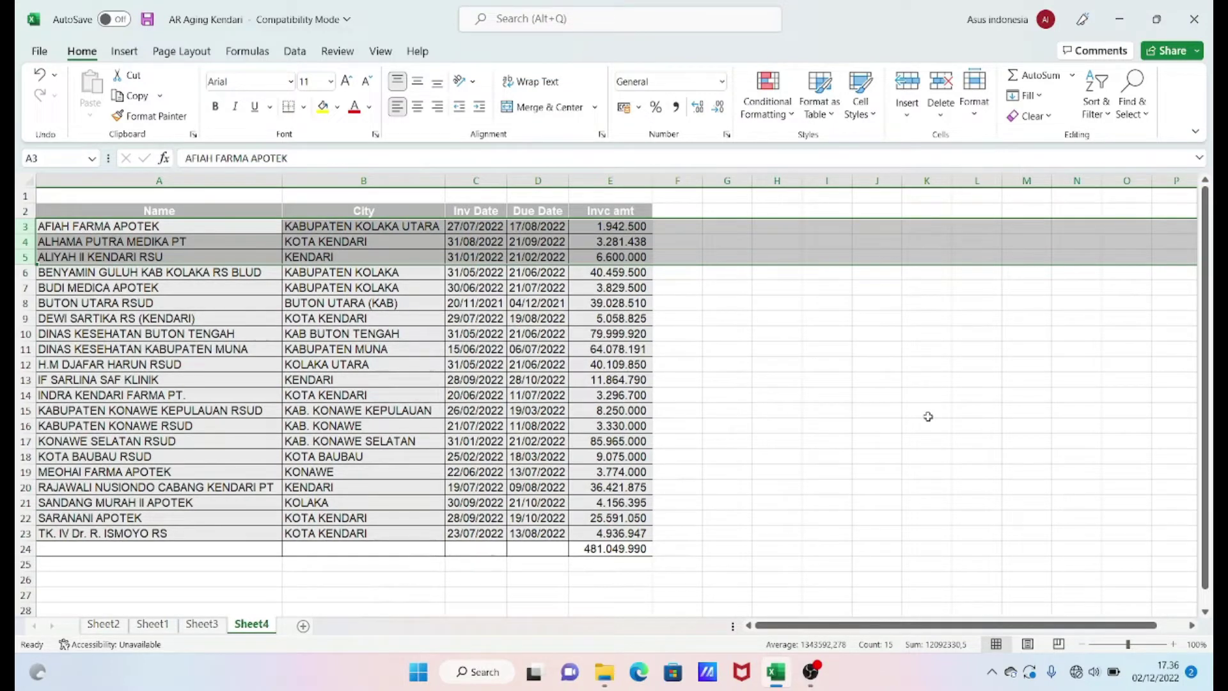
pyautogui.click(768, 348)
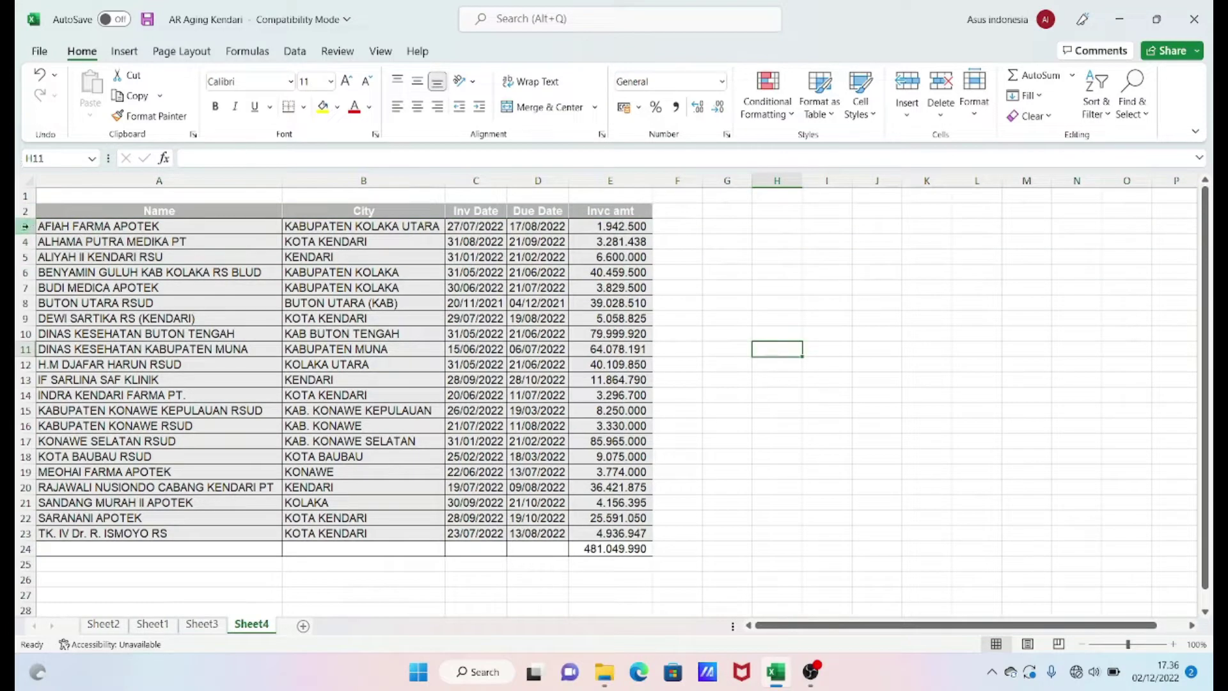
pyautogui.moveTo(26, 225); pyautogui.dragTo(26, 531)
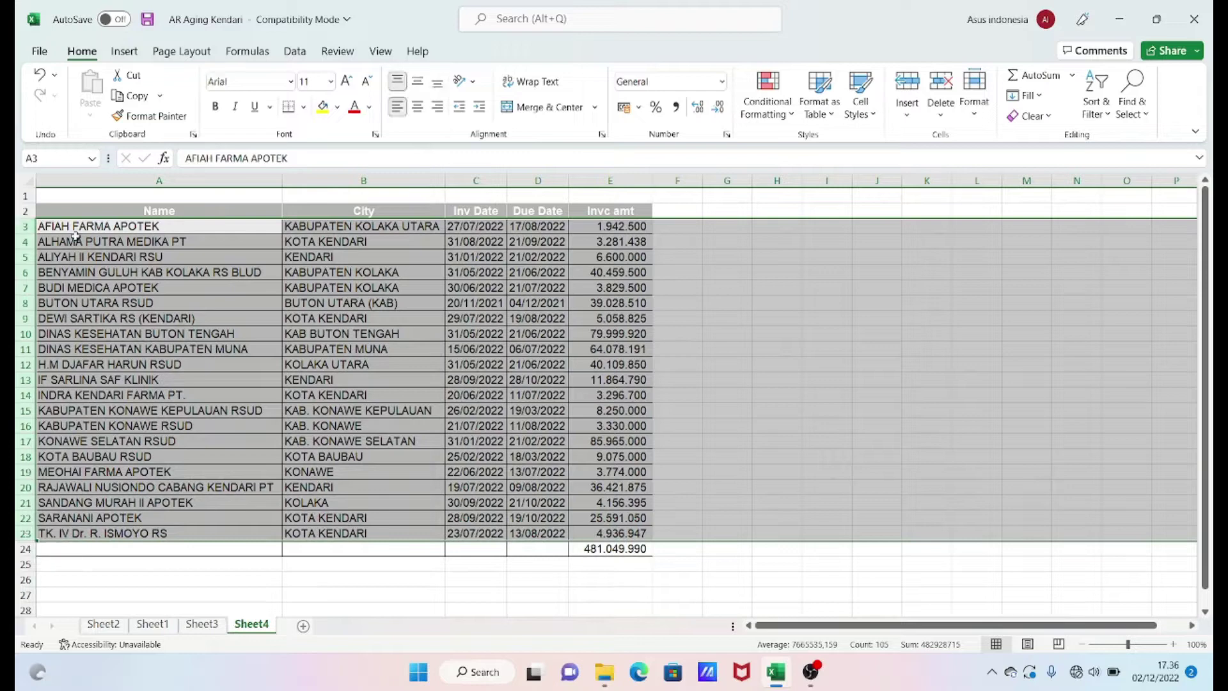
pyautogui.click(73, 268)
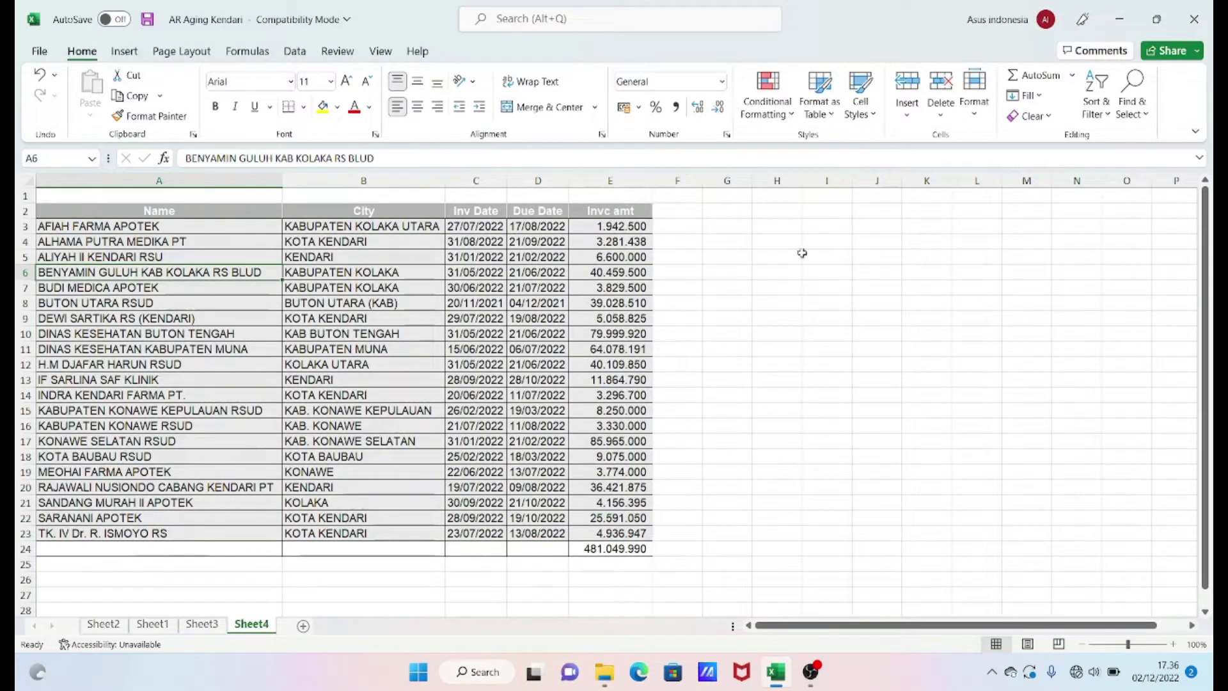
pyautogui.click(733, 320)
pyautogui.moveTo(55, 228); pyautogui.dragTo(593, 518)
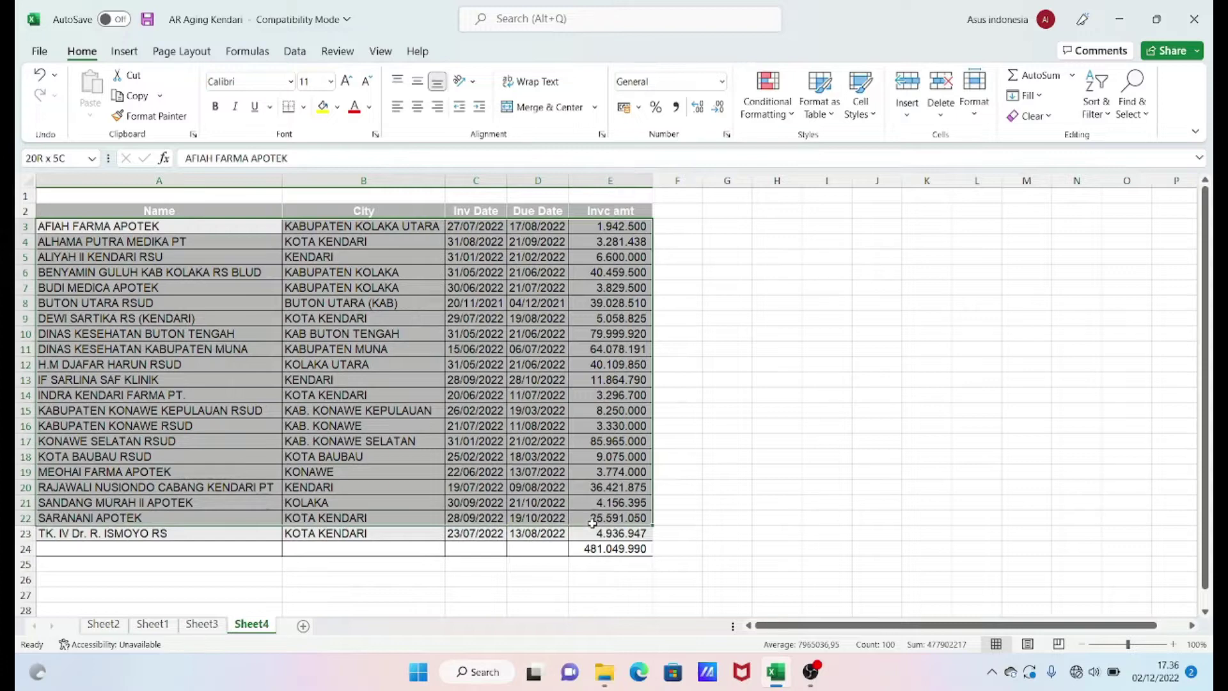
pyautogui.click(870, 423)
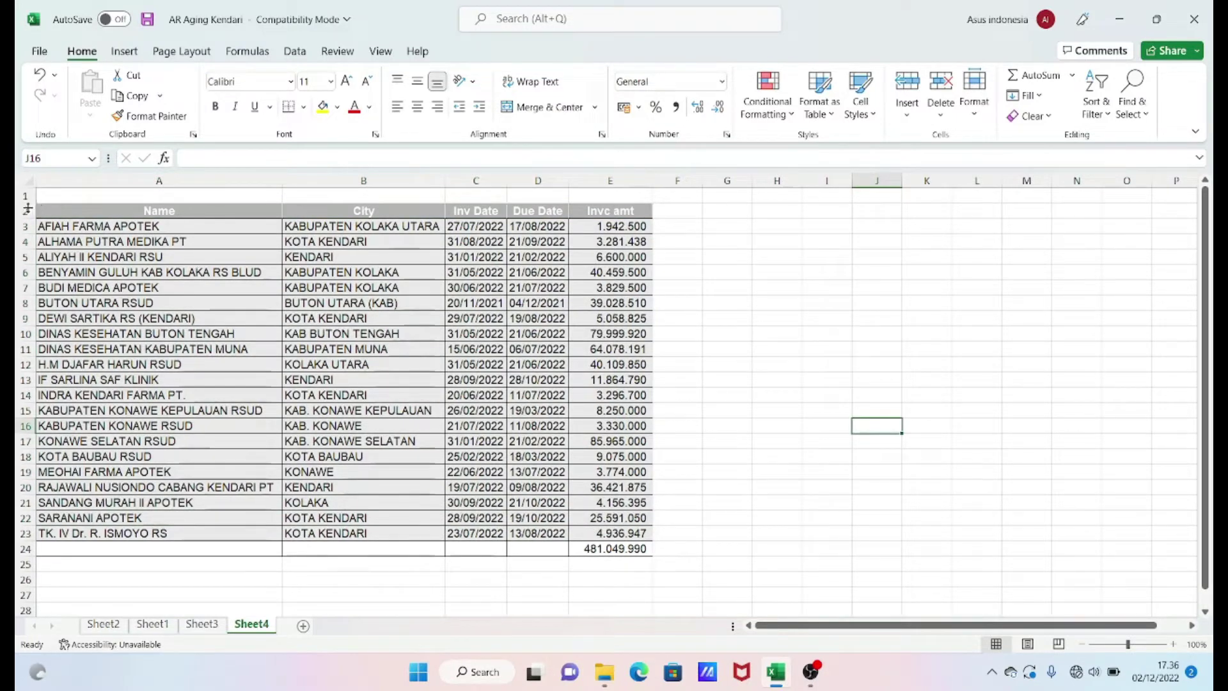
# Select rows 2–23 with the header and open the Custom Sort dialog
pyautogui.moveTo(26, 211); pyautogui.dragTo(19, 551)
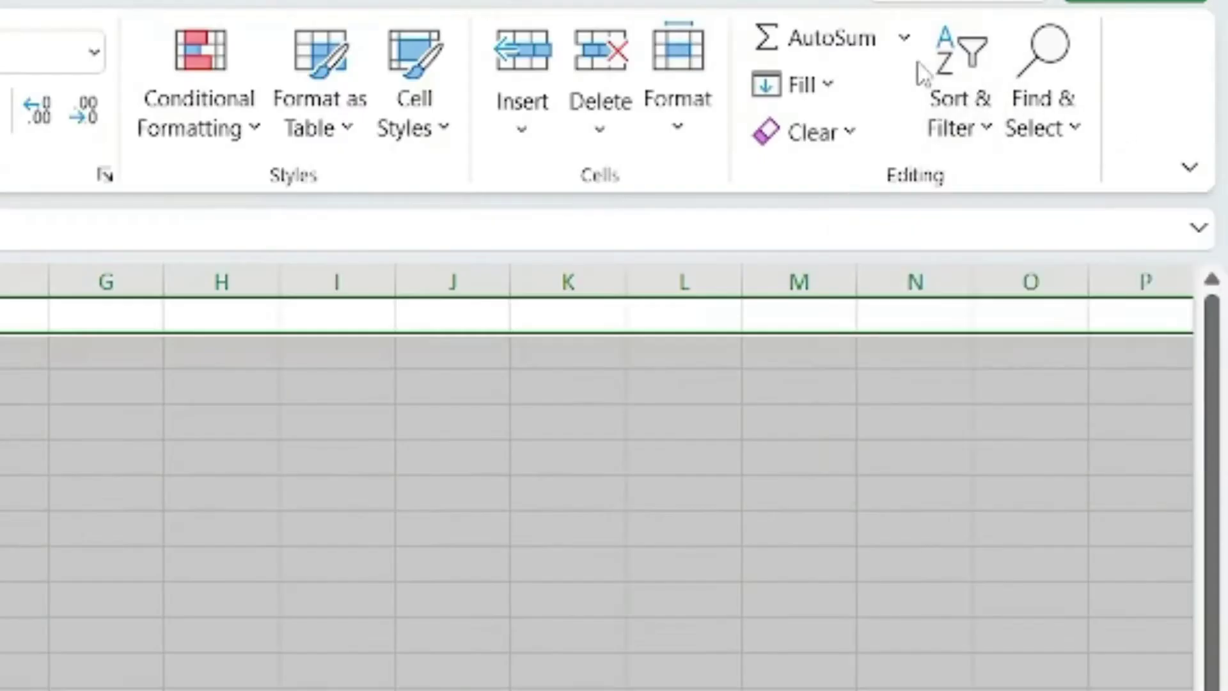
pyautogui.click(962, 70)
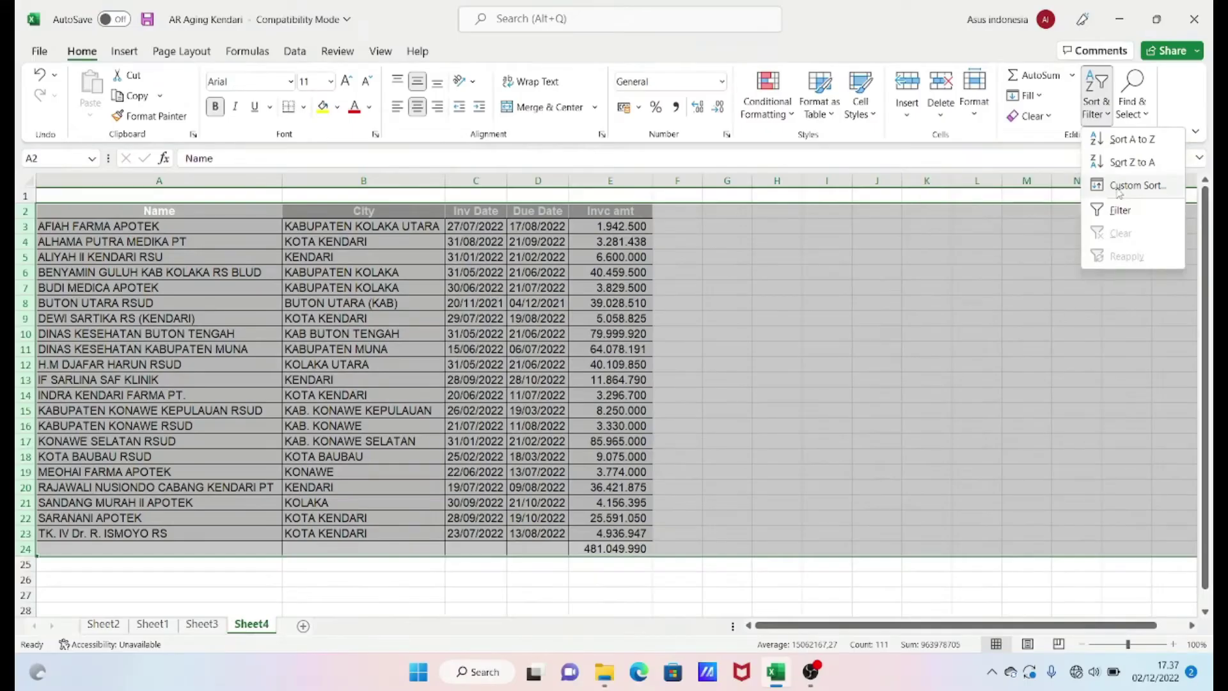
pyautogui.click(1024, 295)
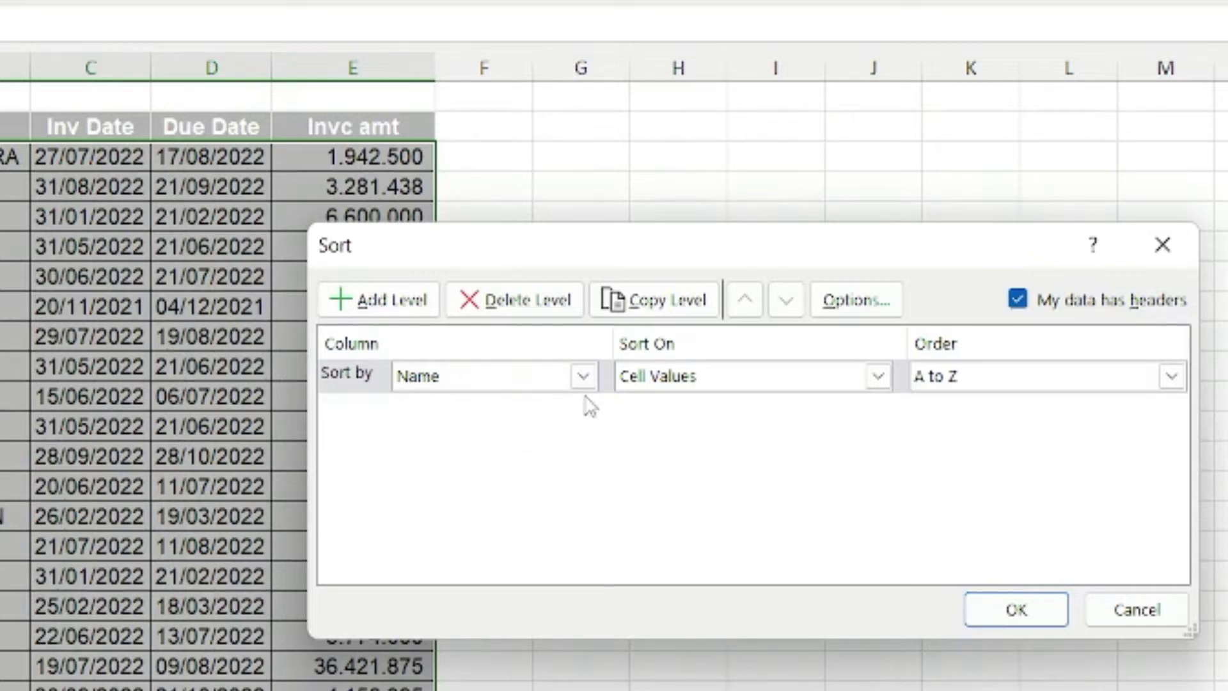
# Sort the invoice table by Name, Z to A, then deselect the table
pyautogui.click(583, 378)
pyautogui.click(479, 416)
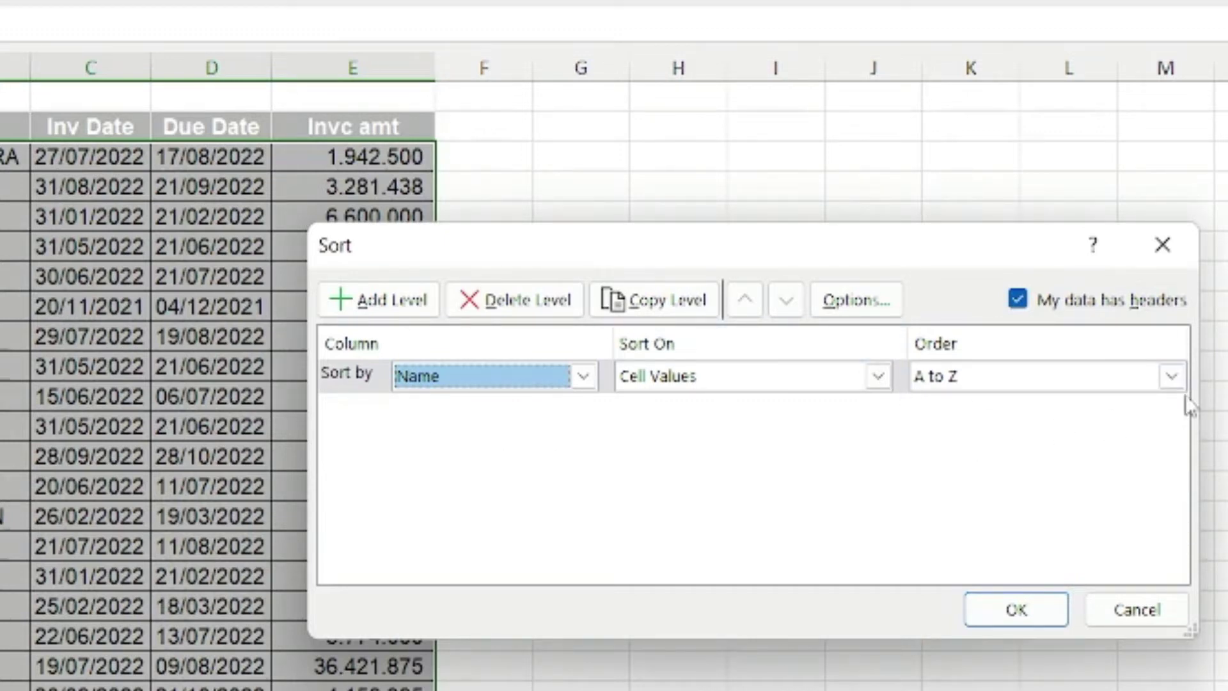
pyautogui.click(1173, 378)
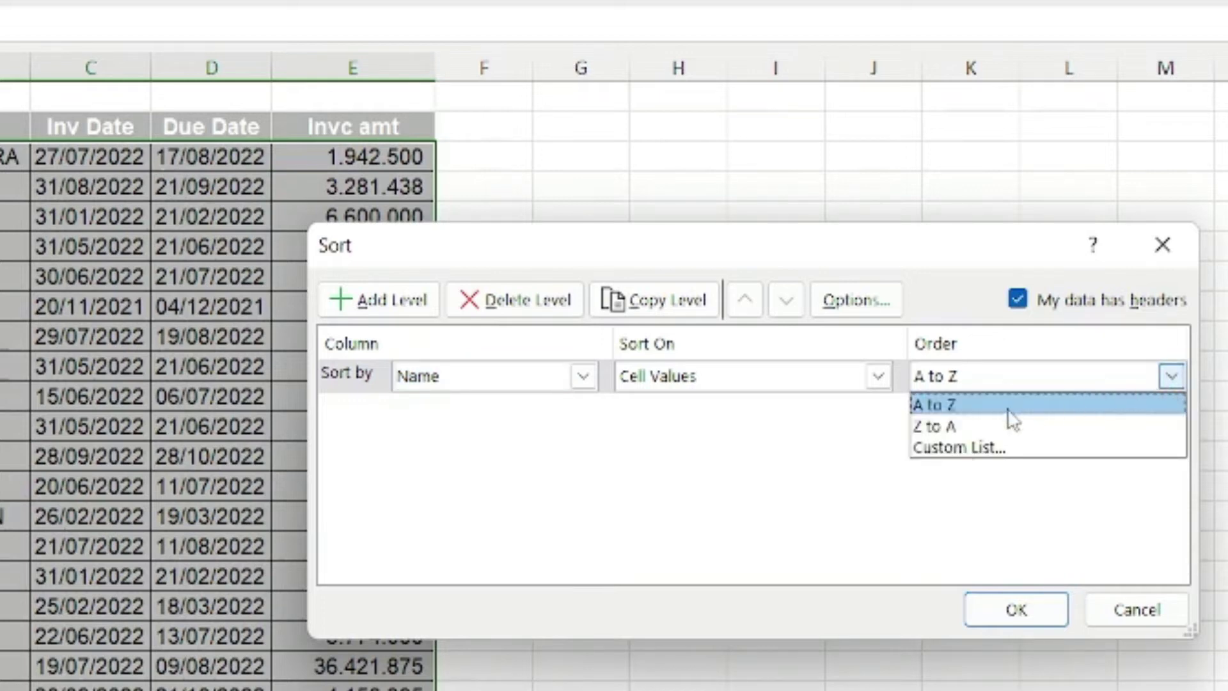
pyautogui.click(995, 427)
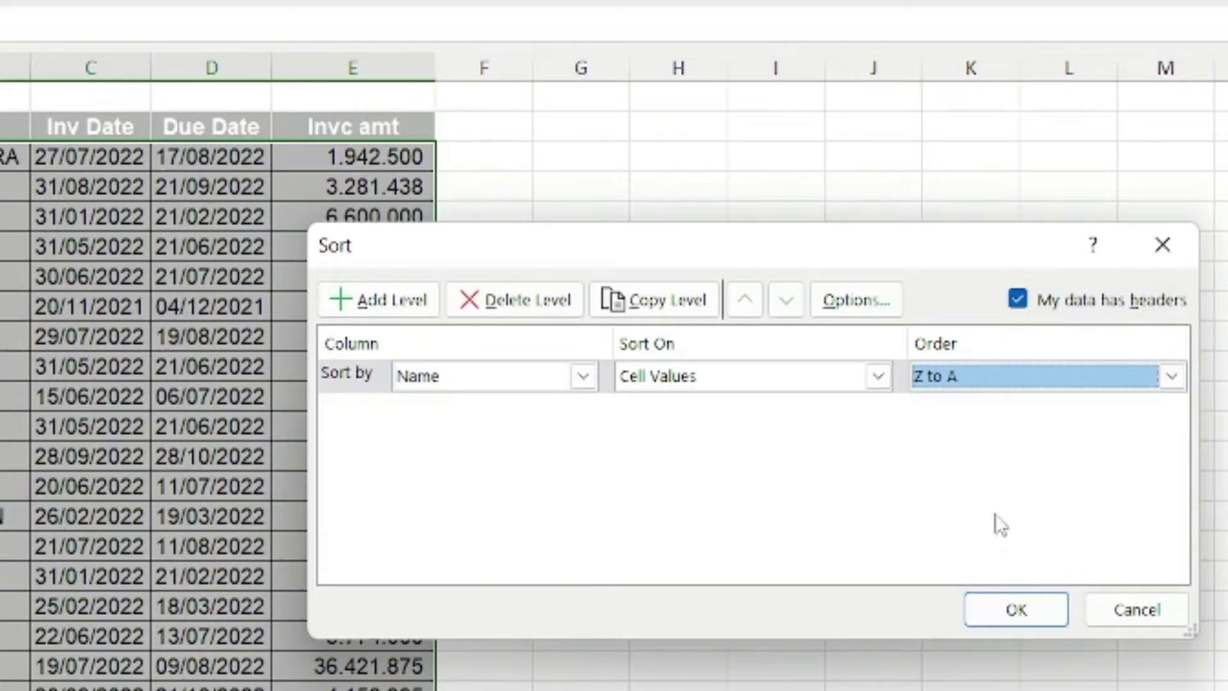
pyautogui.click(1016, 610)
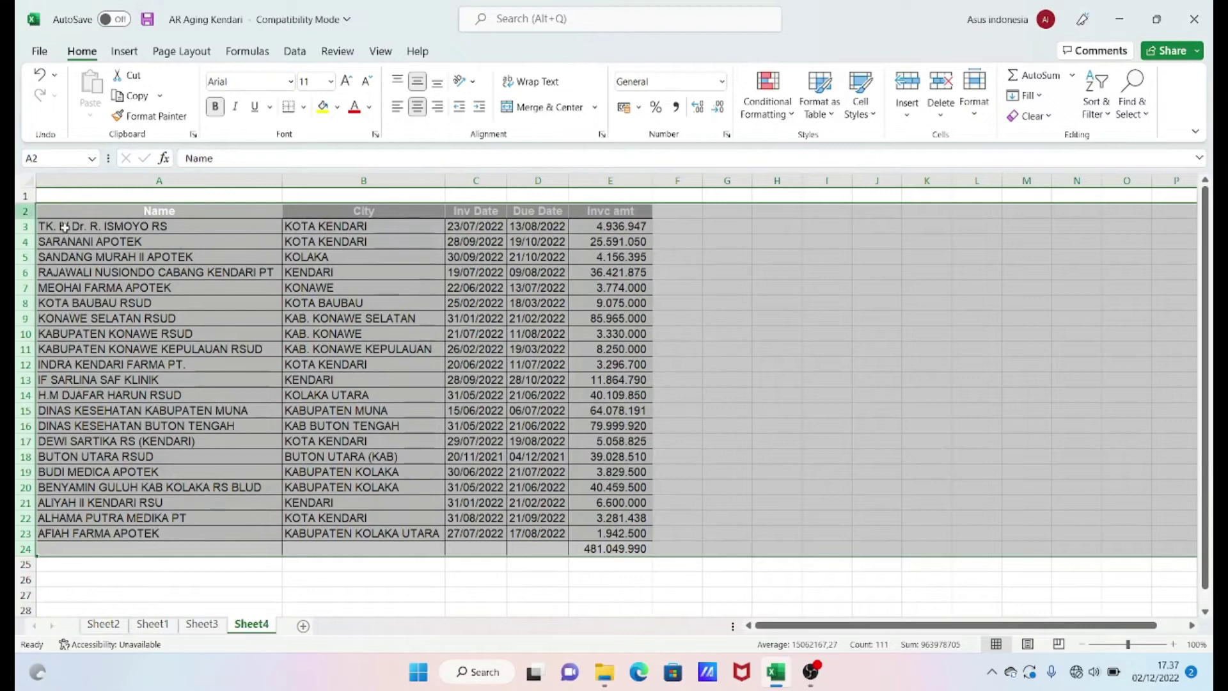
pyautogui.click(70, 229)
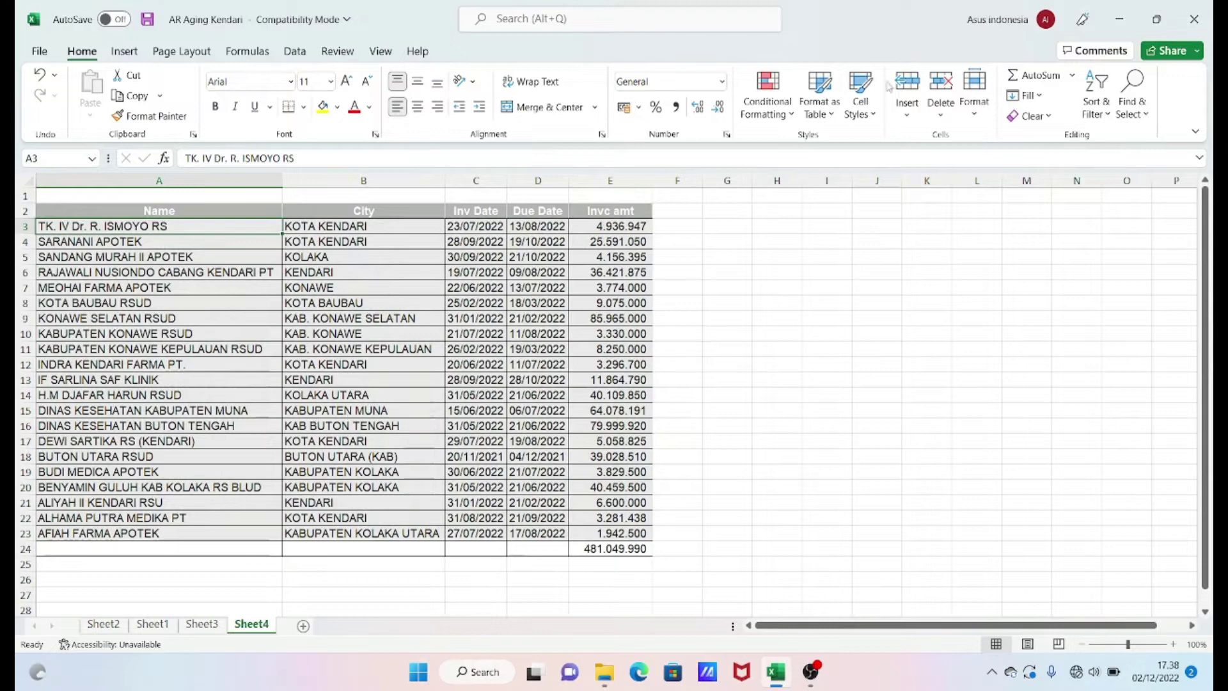
pyautogui.click(721, 378)
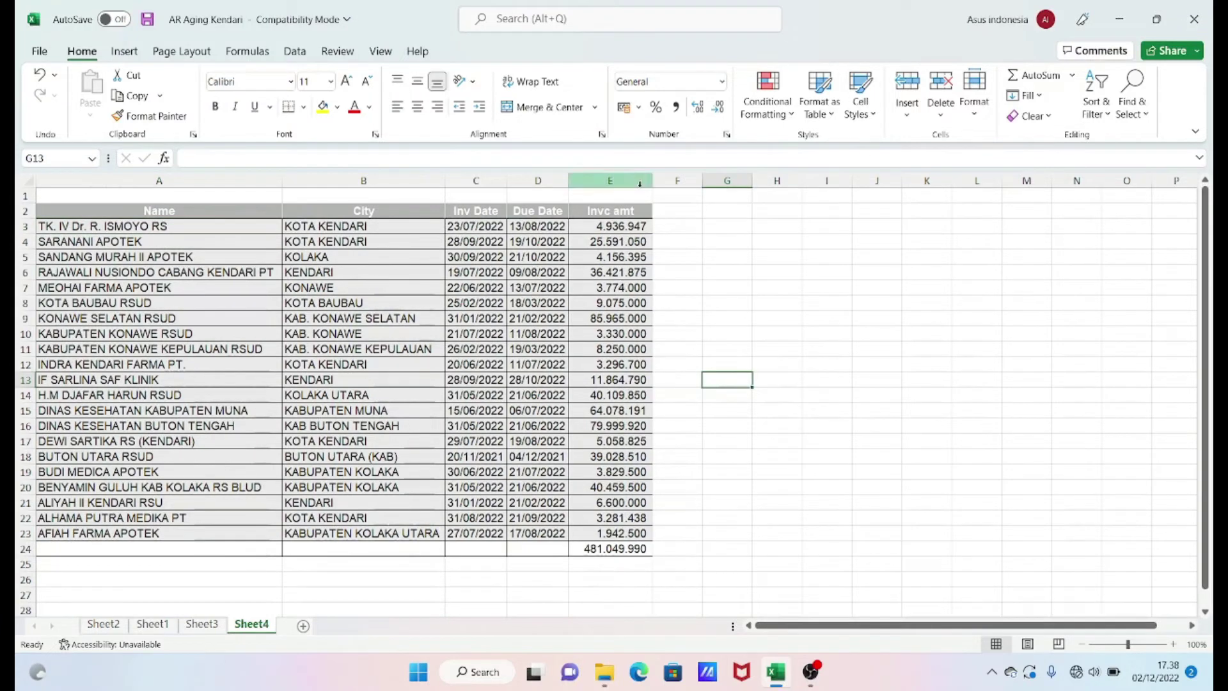
pyautogui.click(29, 226)
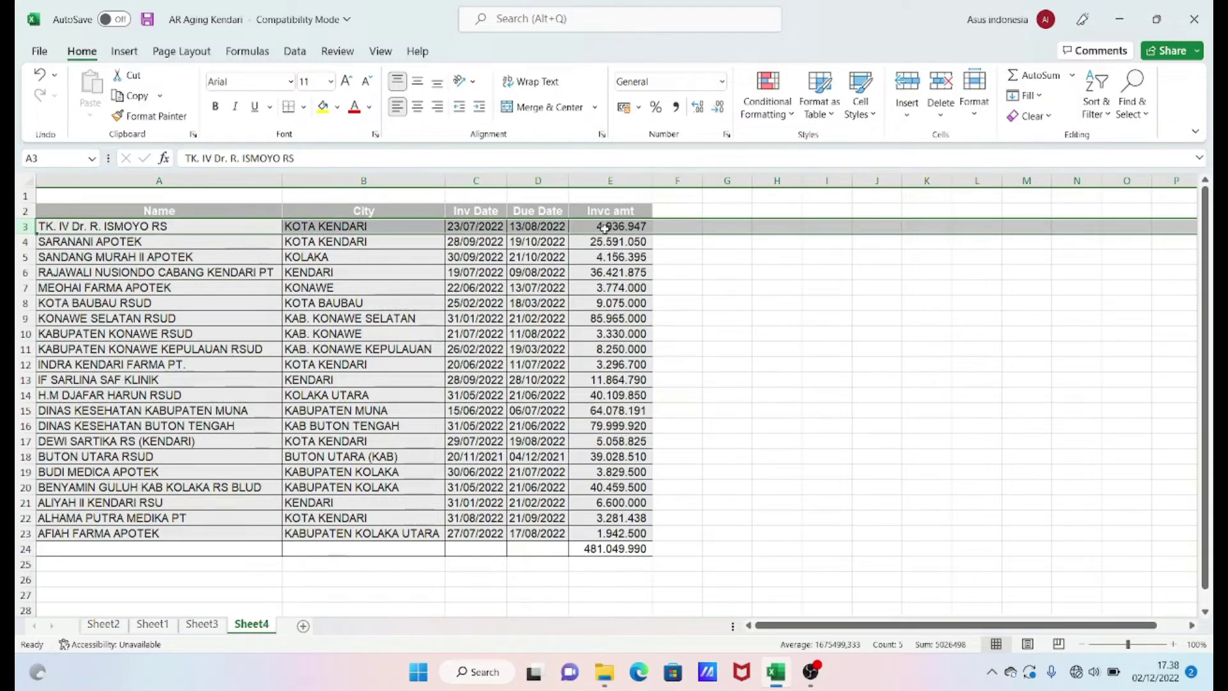
pyautogui.moveTo(605, 226); pyautogui.dragTo(611, 532)
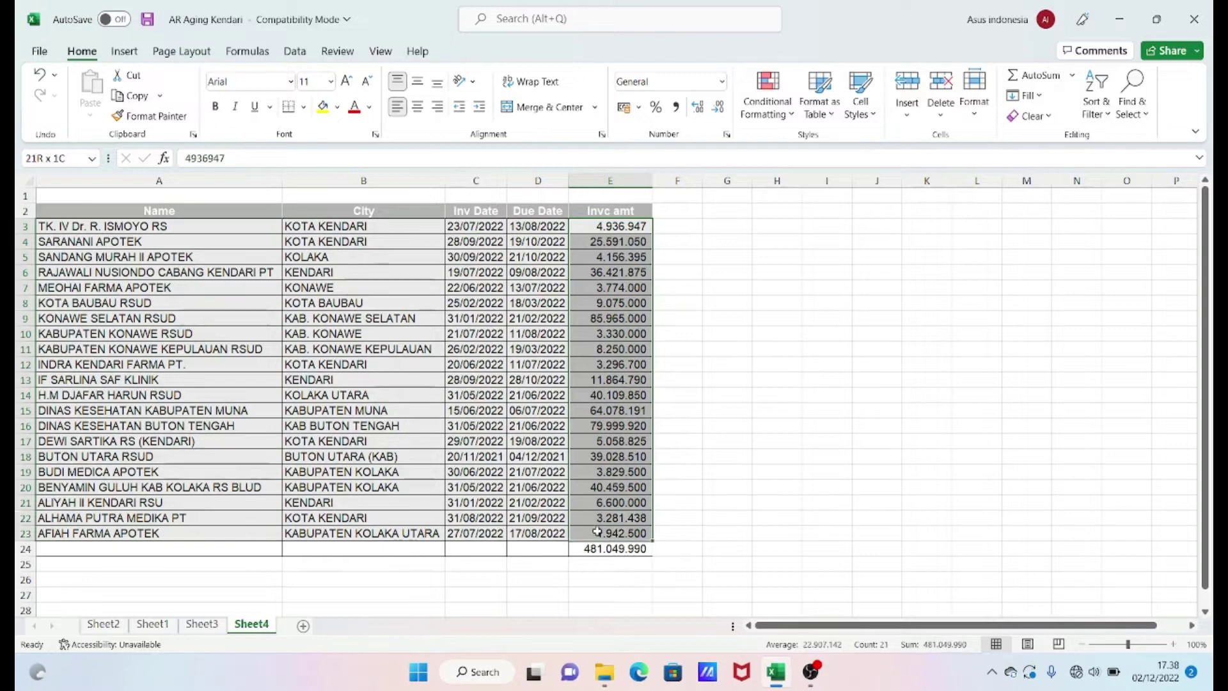
pyautogui.click(729, 458)
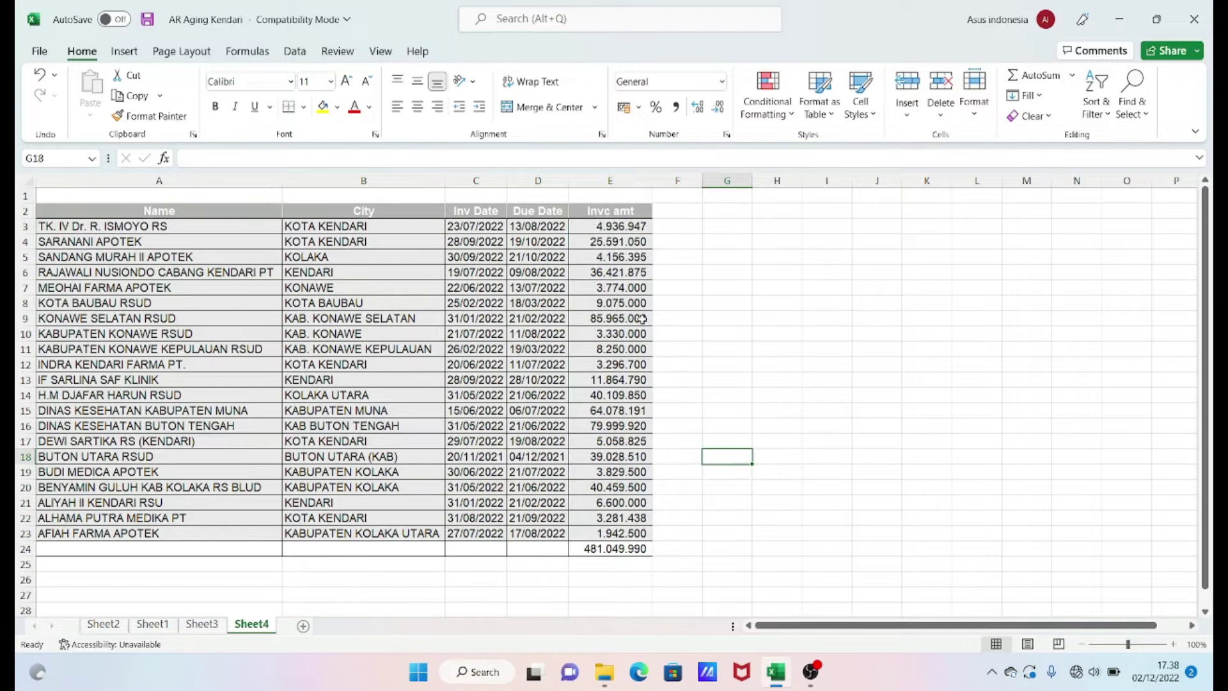
pyautogui.click(731, 254)
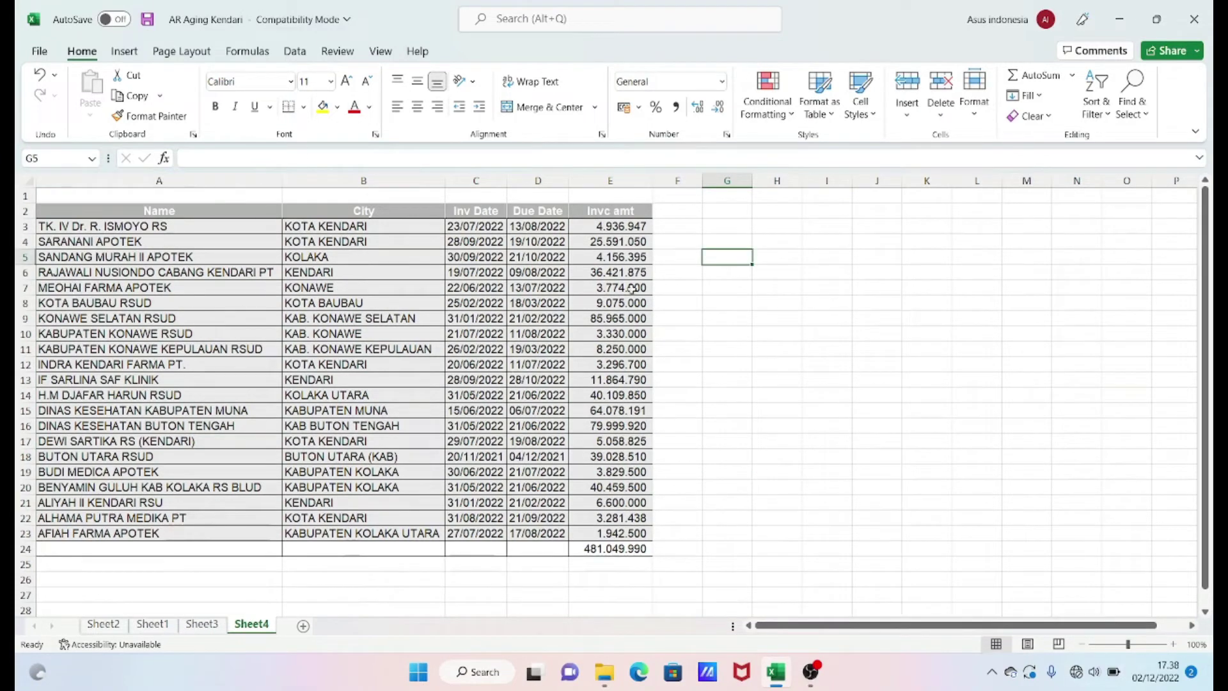
pyautogui.click(737, 334)
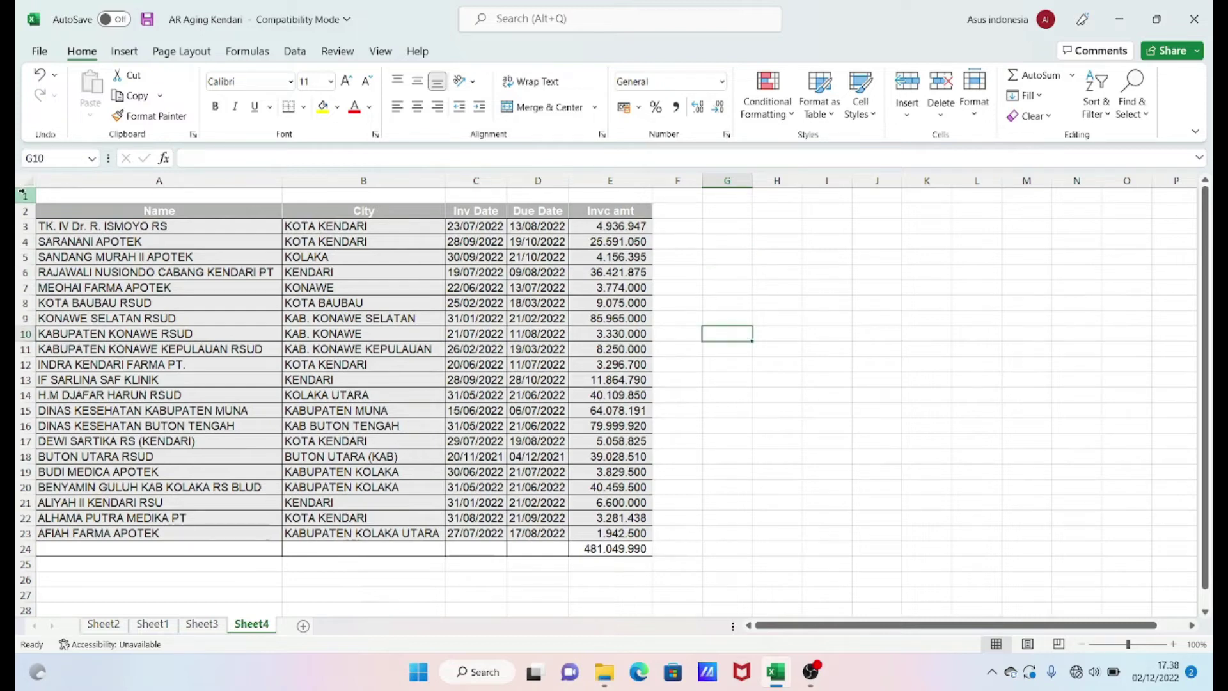
pyautogui.moveTo(25, 211); pyautogui.dragTo(36, 554)
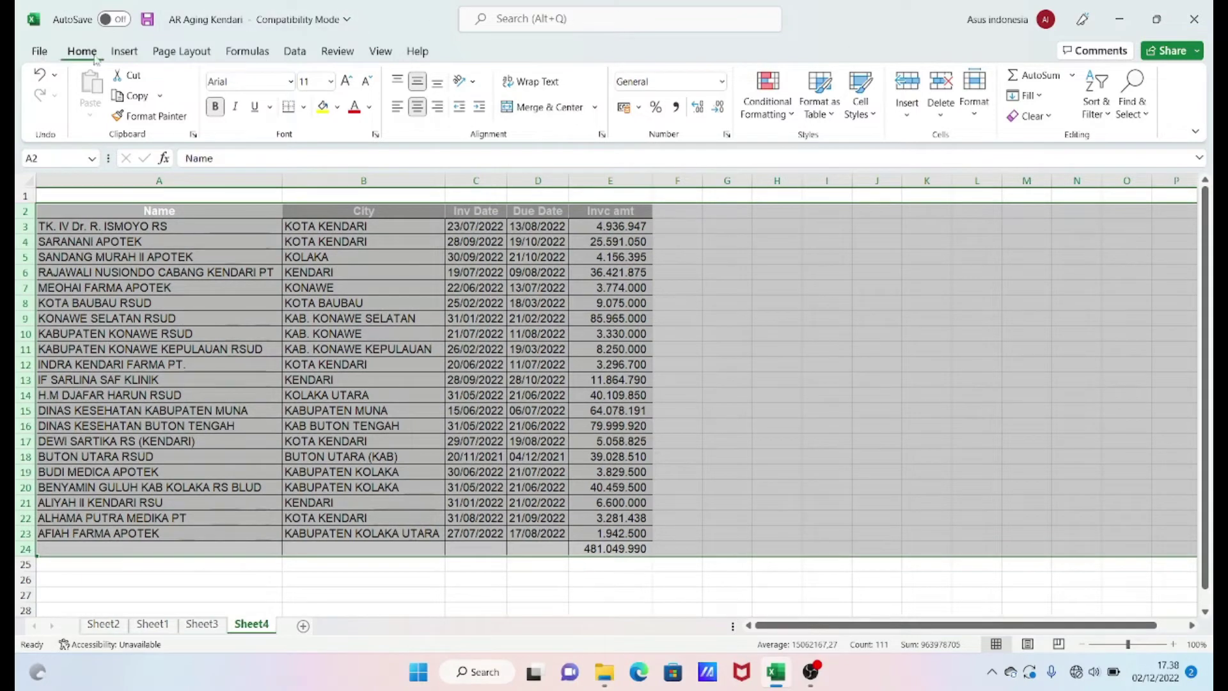
# Custom-sort the table by Invc amt, largest to smallest, from 85.965.000 down
pyautogui.click(1108, 112)
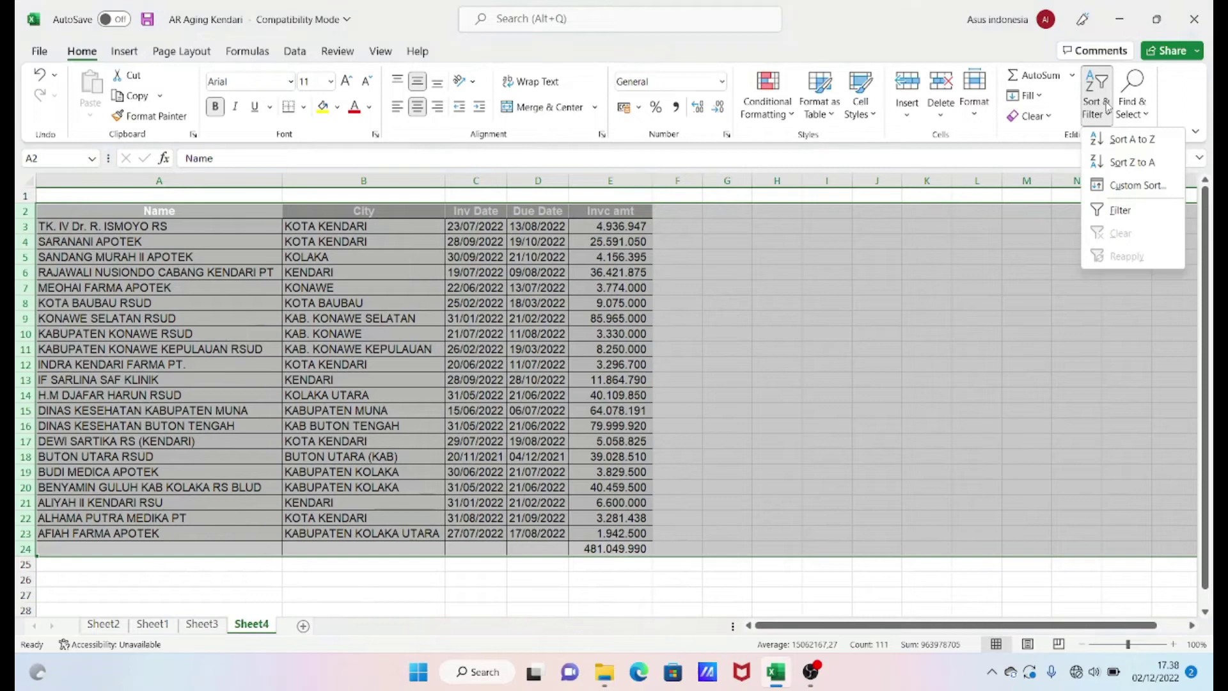
pyautogui.moveTo(1134, 185)
pyautogui.click(1120, 187)
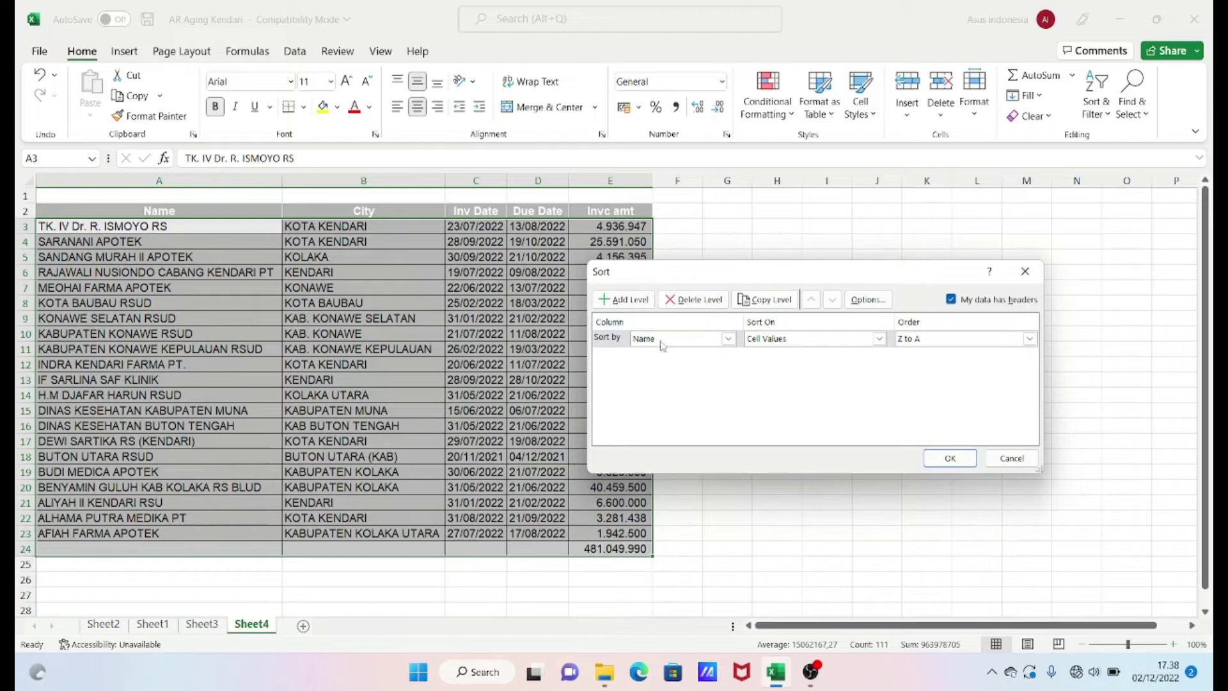
pyautogui.click(729, 339)
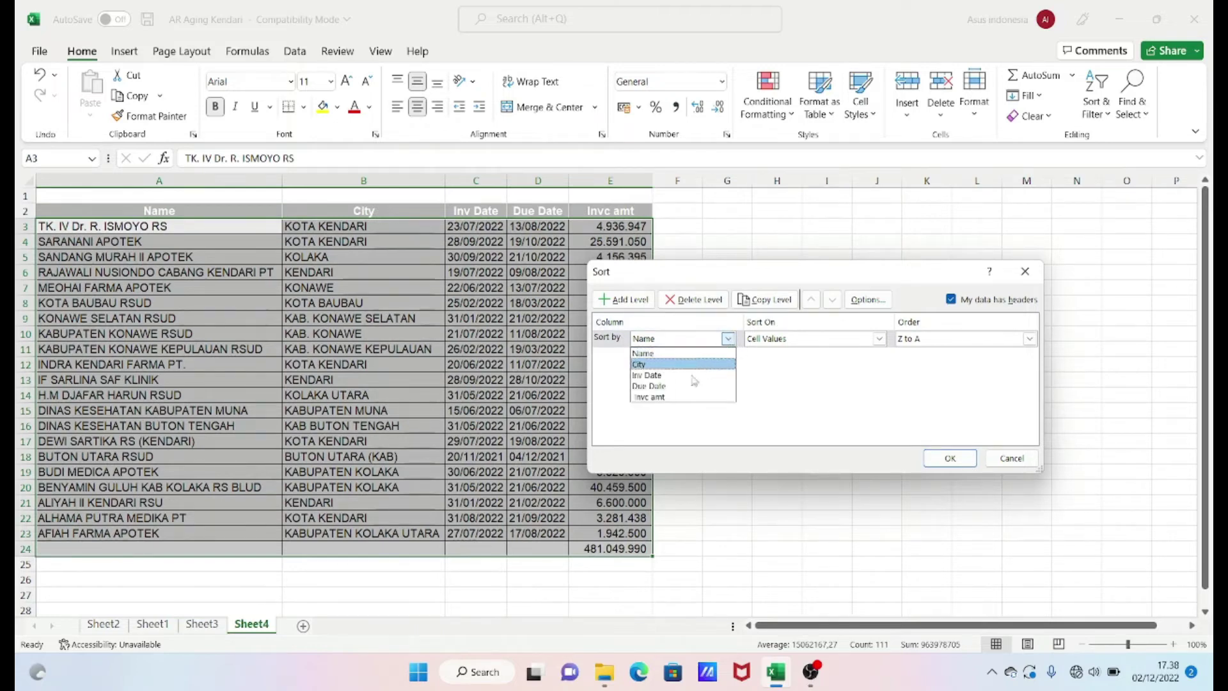
pyautogui.click(679, 397)
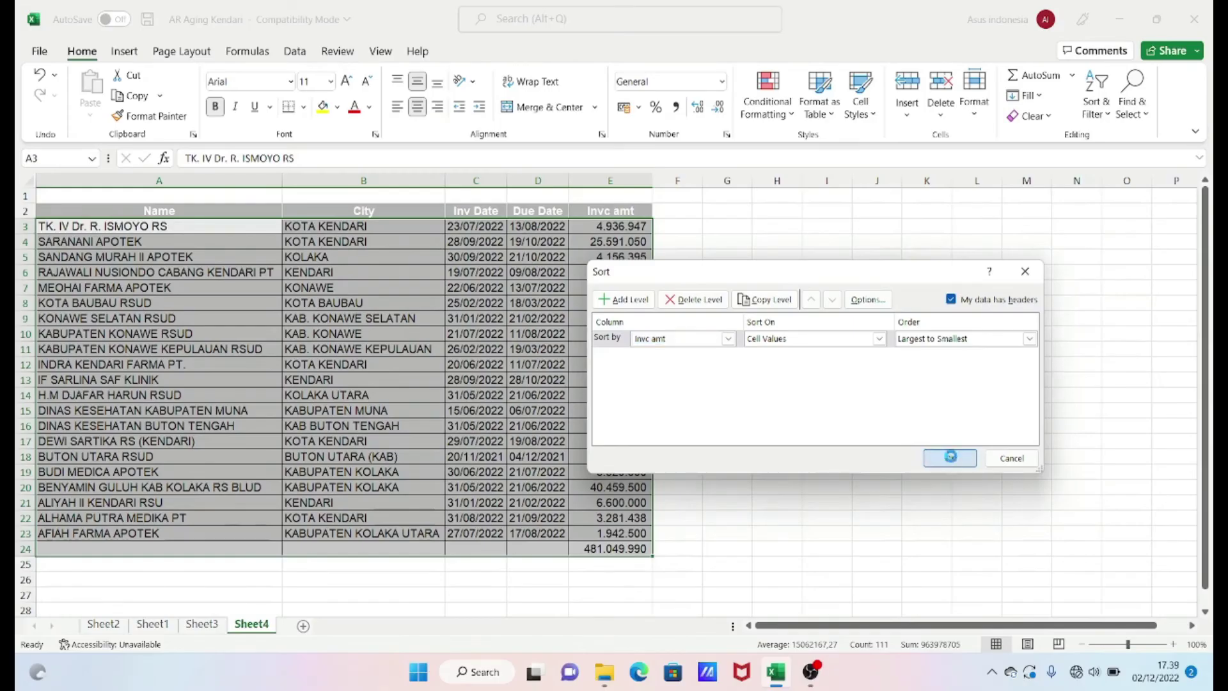
pyautogui.click(951, 461)
pyautogui.click(827, 364)
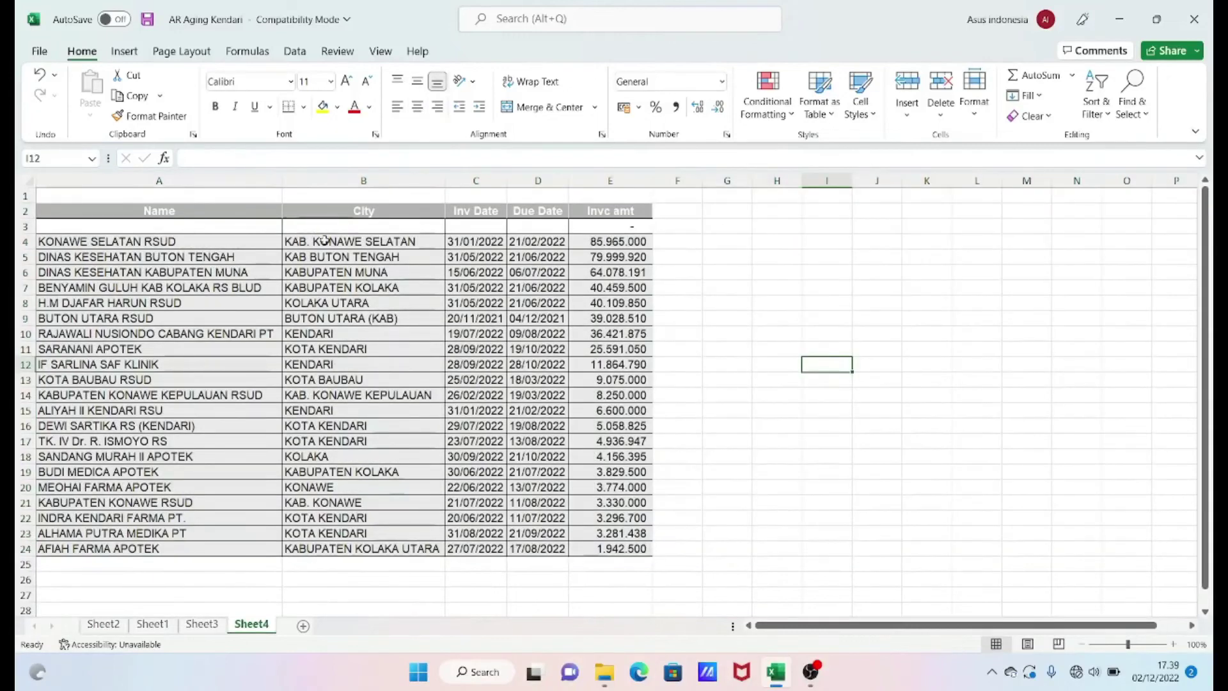
pyautogui.moveTo(623, 248); pyautogui.dragTo(592, 546)
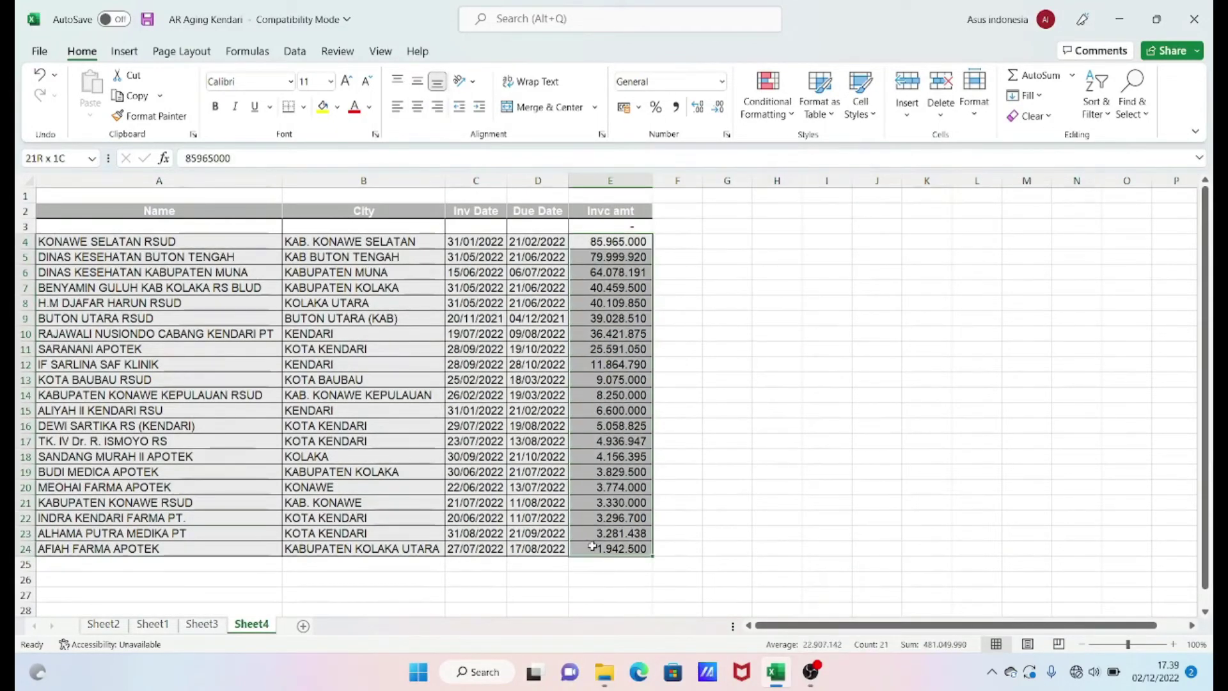
pyautogui.click(804, 270)
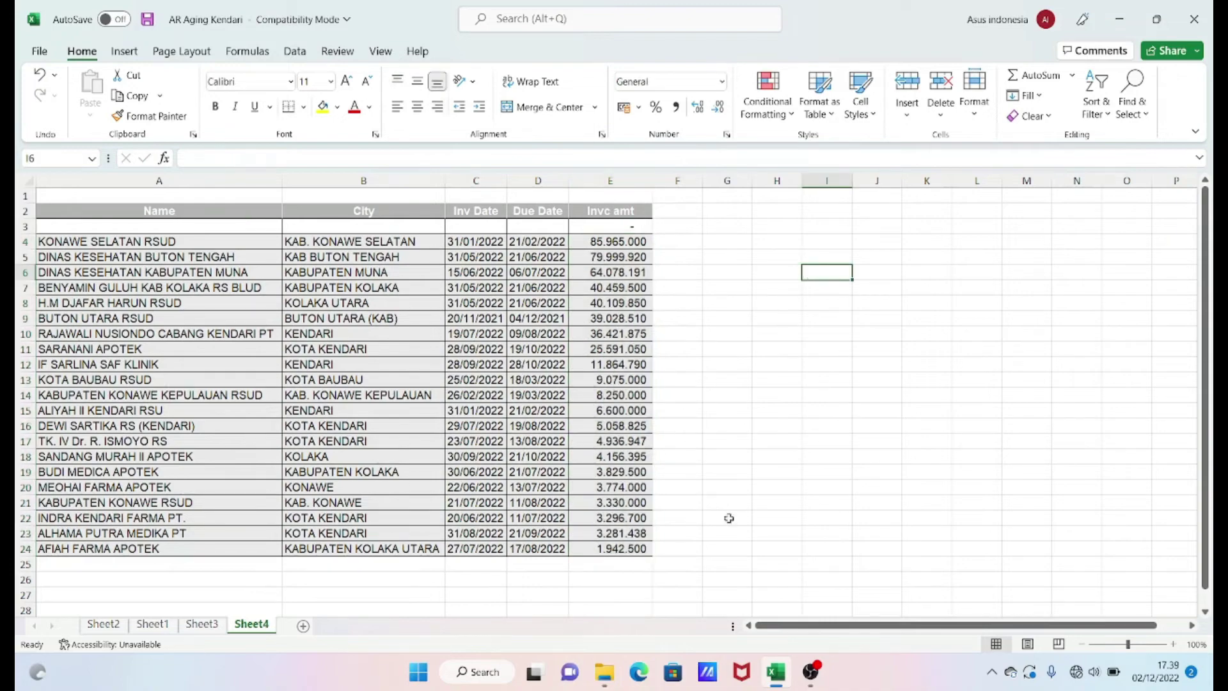
pyautogui.moveTo(775, 625); pyautogui.dragTo(775, 626)
pyautogui.click(727, 363)
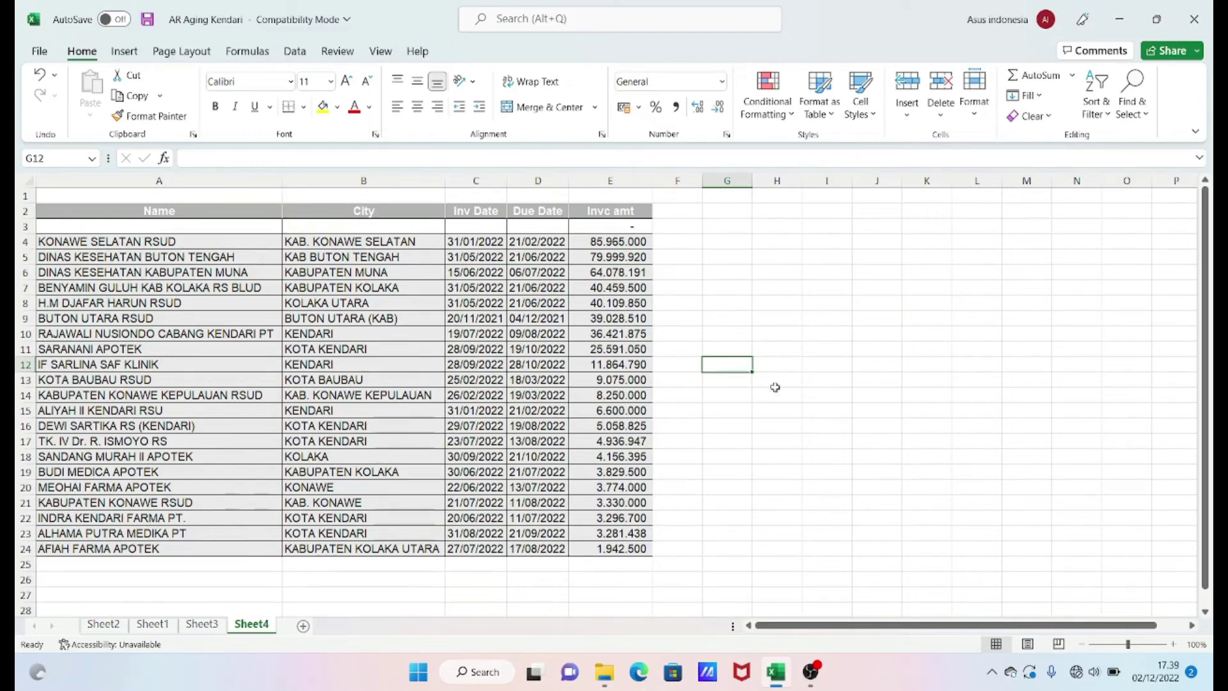
pyautogui.click(710, 298)
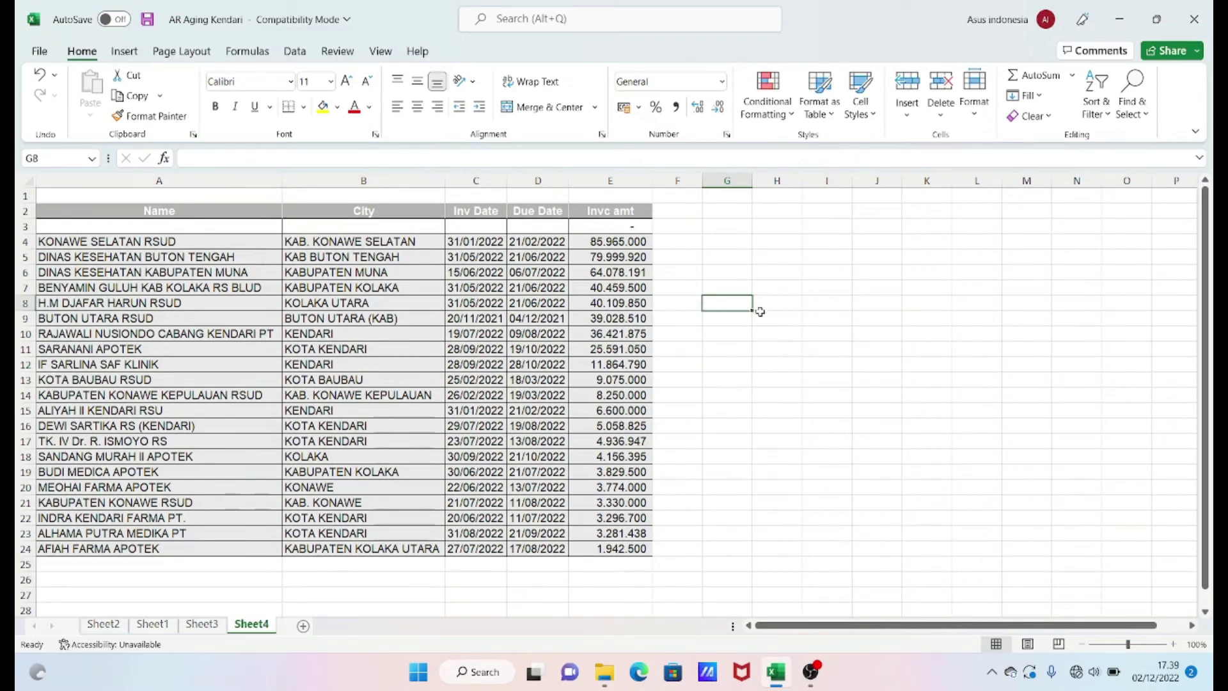